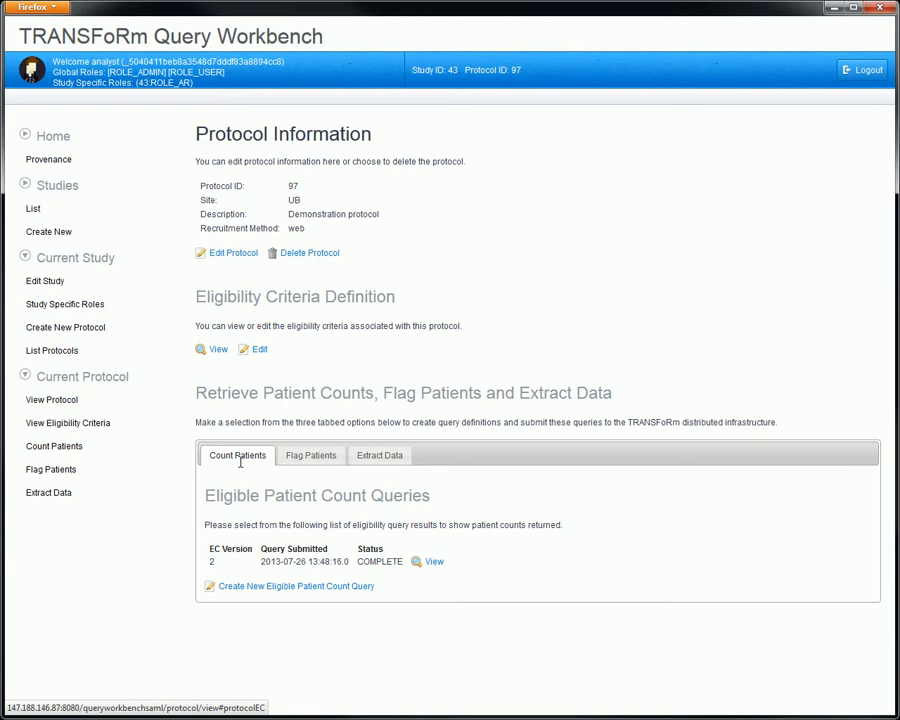
Step: Review the protocol's flagged patient set queries, plus its data extract definitions and queries
{"action": "left_click", "coordinate": [316, 456]}
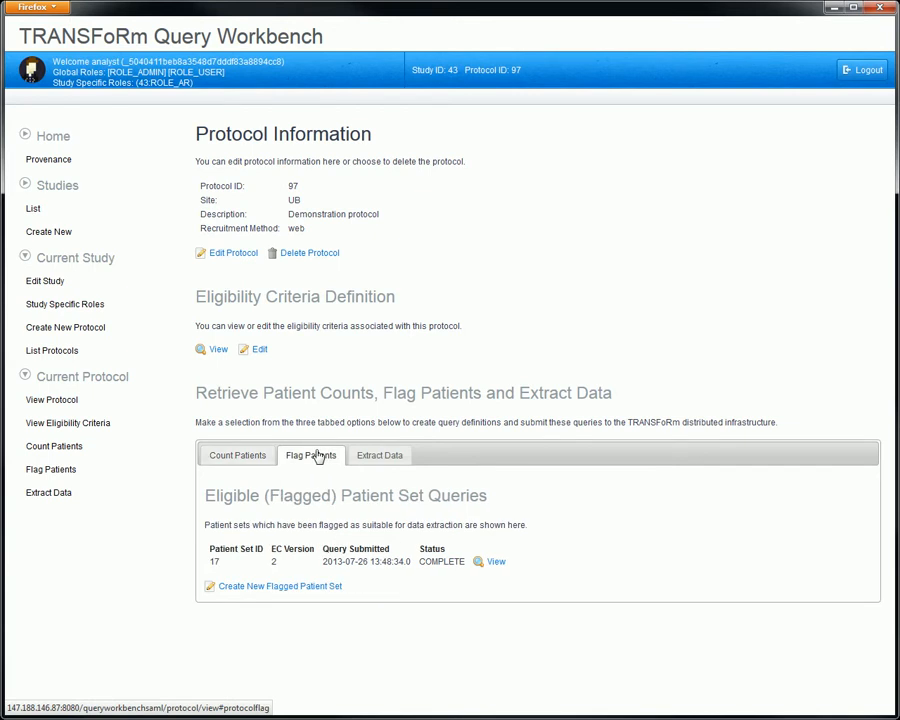
{"action": "left_click", "coordinate": [362, 456]}
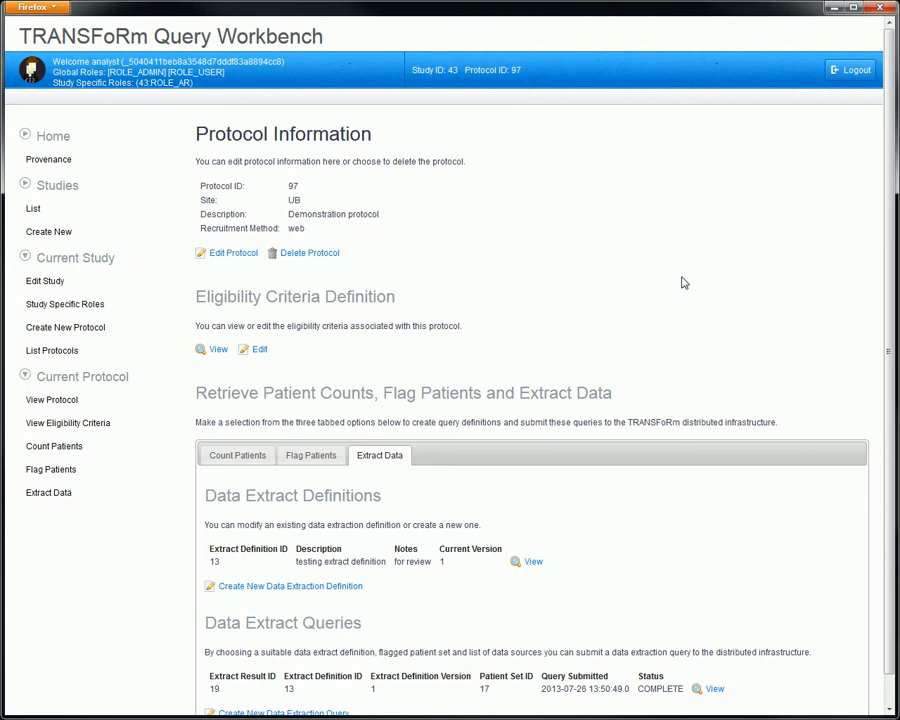
Step: Open the eligibility criteria for editing and preview a new Laboratory_Measurement criterion in the Age group without adding it
{"action": "left_click", "coordinate": [257, 351]}
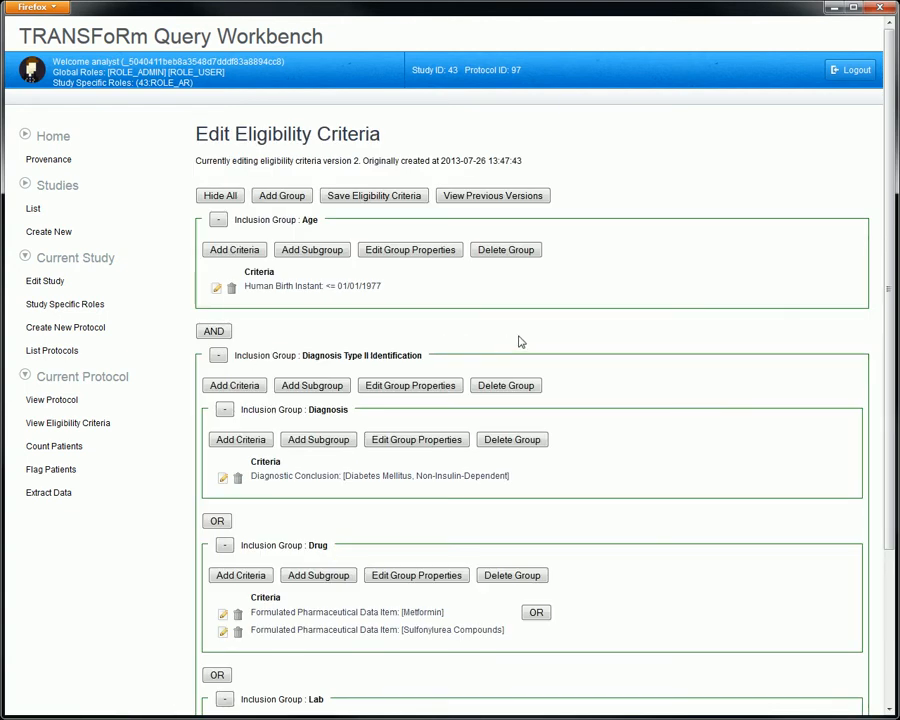
{"action": "left_click", "coordinate": [248, 257]}
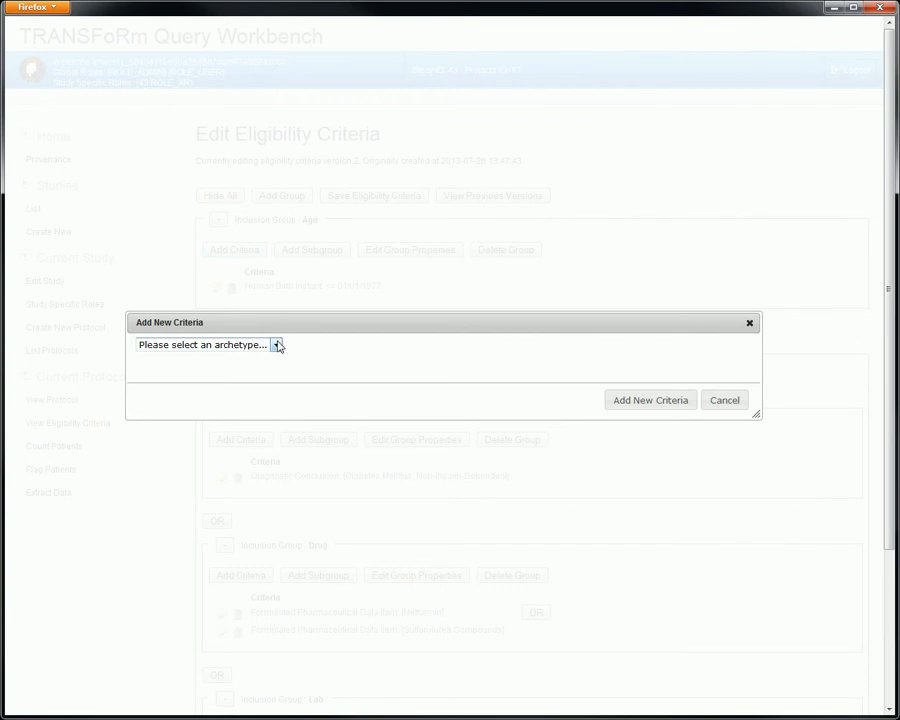
{"action": "left_click", "coordinate": [278, 345]}
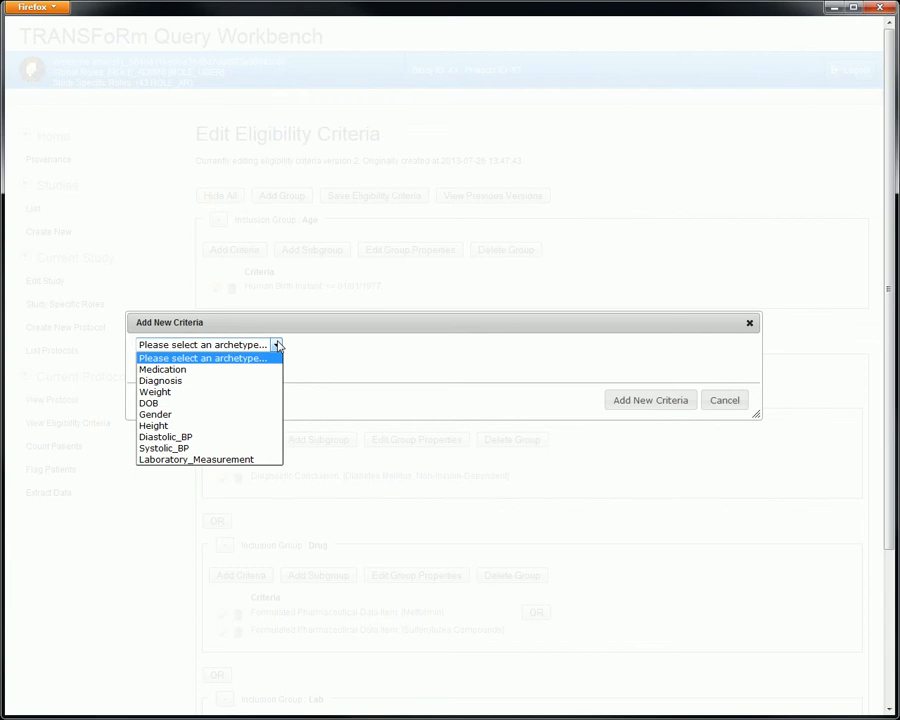
{"action": "left_click", "coordinate": [255, 460]}
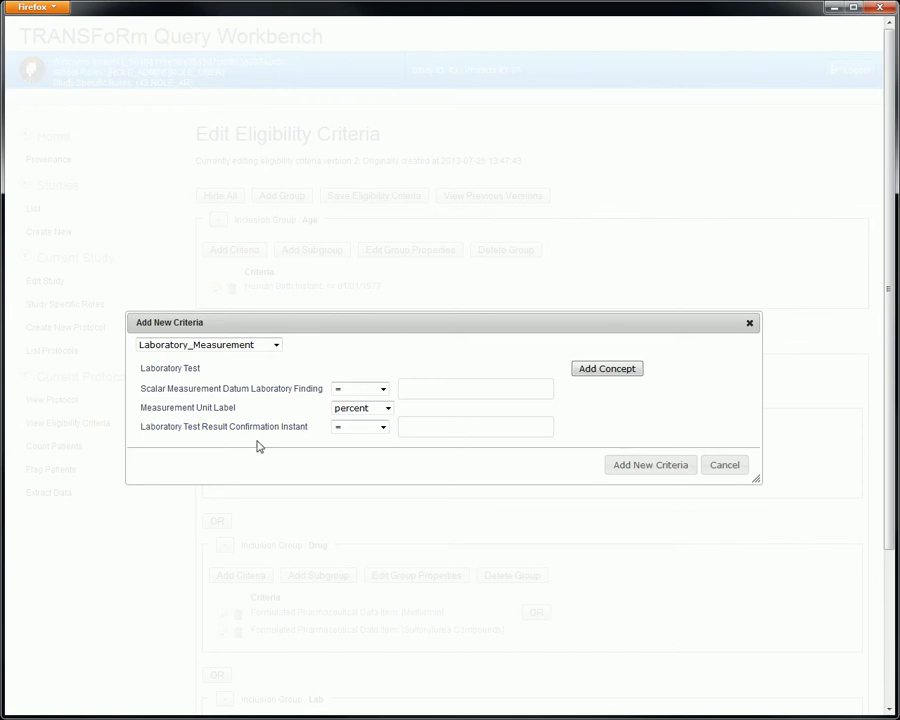
{"action": "left_click", "coordinate": [723, 466]}
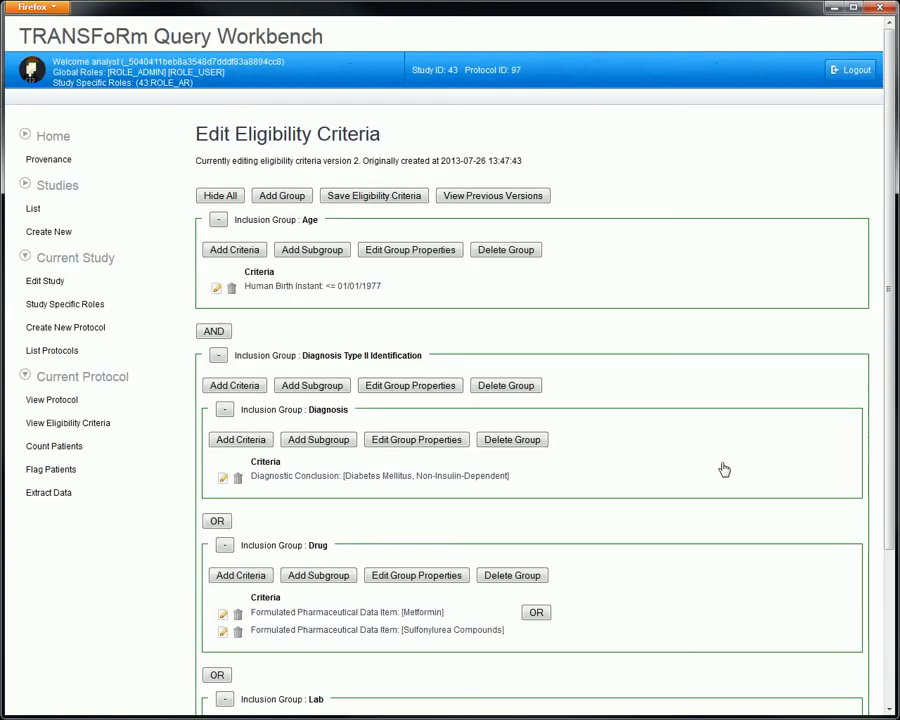
Step: Start a new eligible patient count query from the protocol, keeping eligibility criteria version 2 and only NIVEL as data source
{"action": "left_click", "coordinate": [111, 401]}
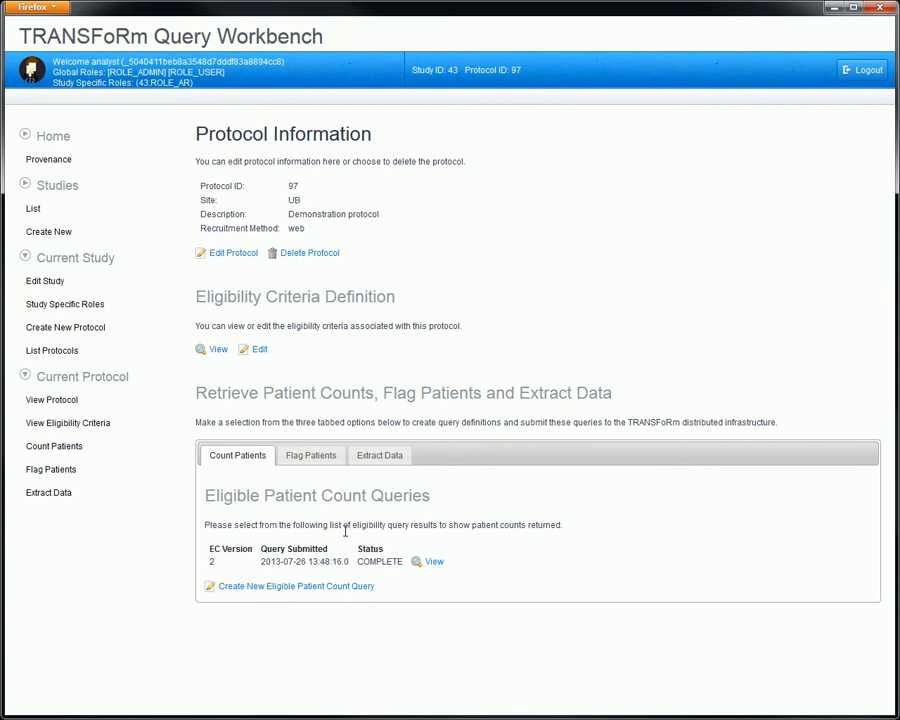
{"action": "left_click", "coordinate": [341, 594]}
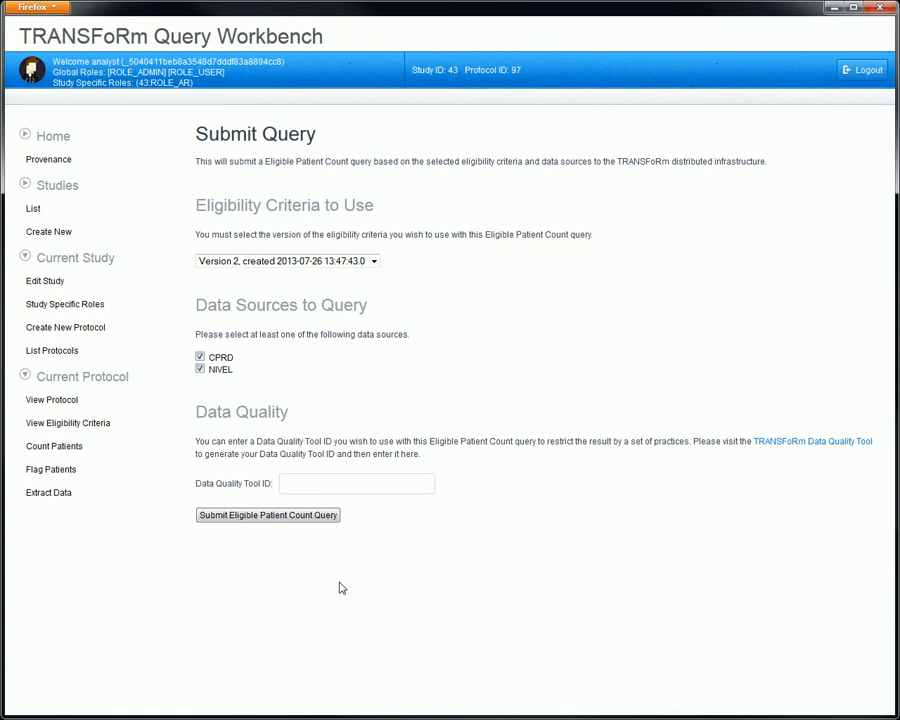
{"action": "left_click", "coordinate": [361, 261]}
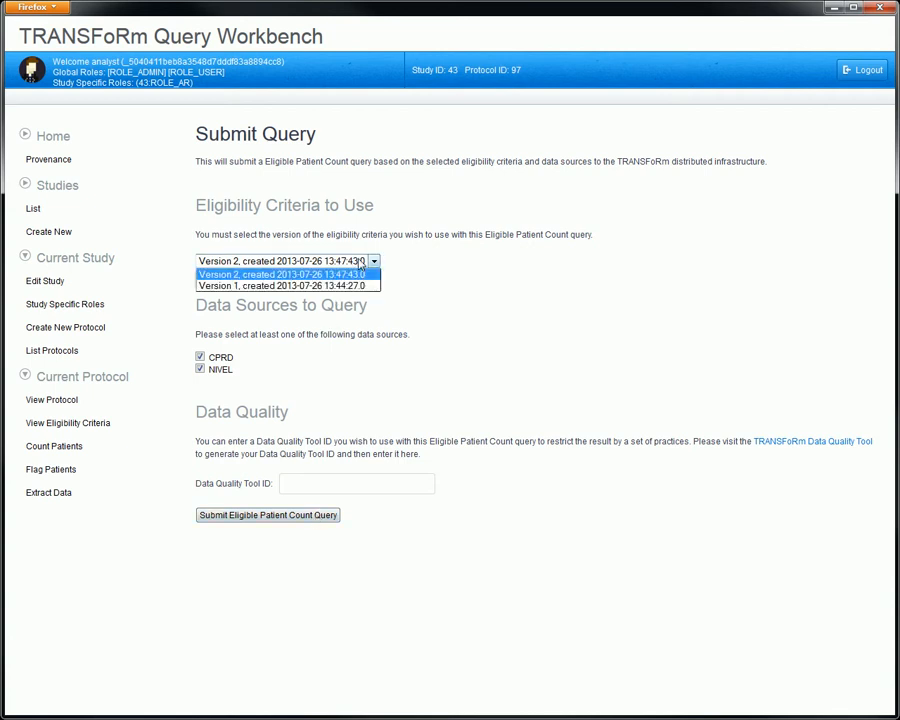
{"action": "left_click", "coordinate": [450, 290]}
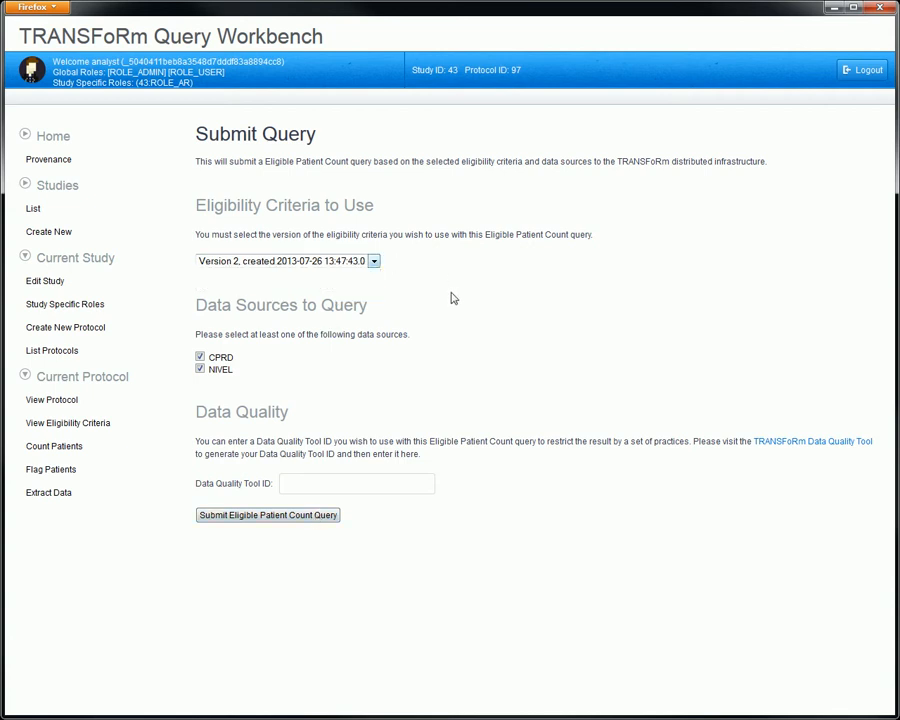
{"action": "left_click", "coordinate": [200, 357]}
{"action": "left_click", "coordinate": [200, 370]}
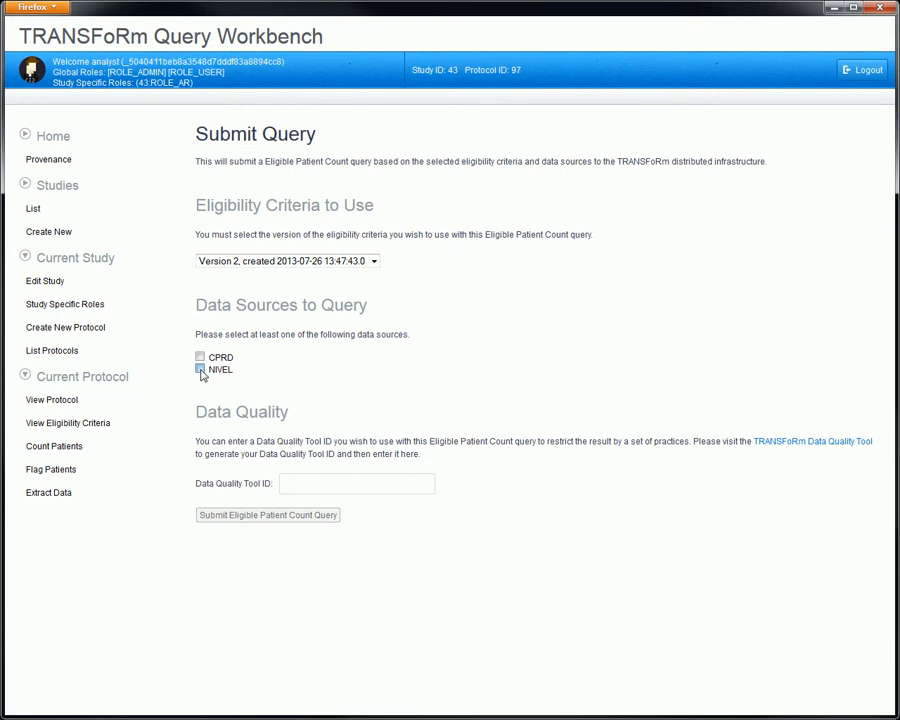
{"action": "left_click", "coordinate": [201, 370]}
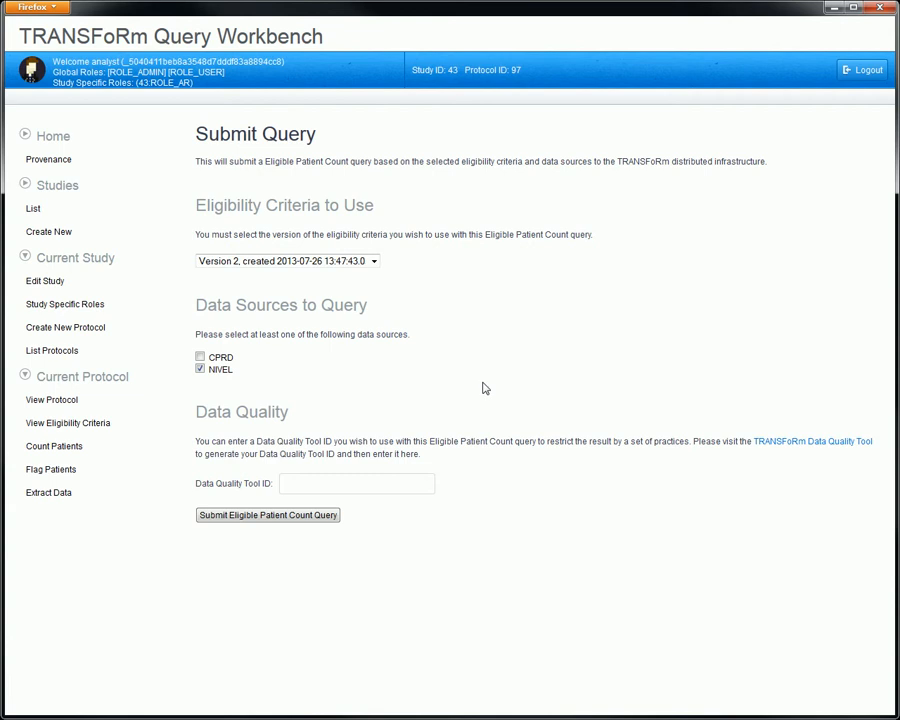
Step: Set the Data Quality Tool ID to 34 and submit the eligible patient count query
{"action": "left_click", "coordinate": [339, 481]}
{"action": "type", "text": "34"}
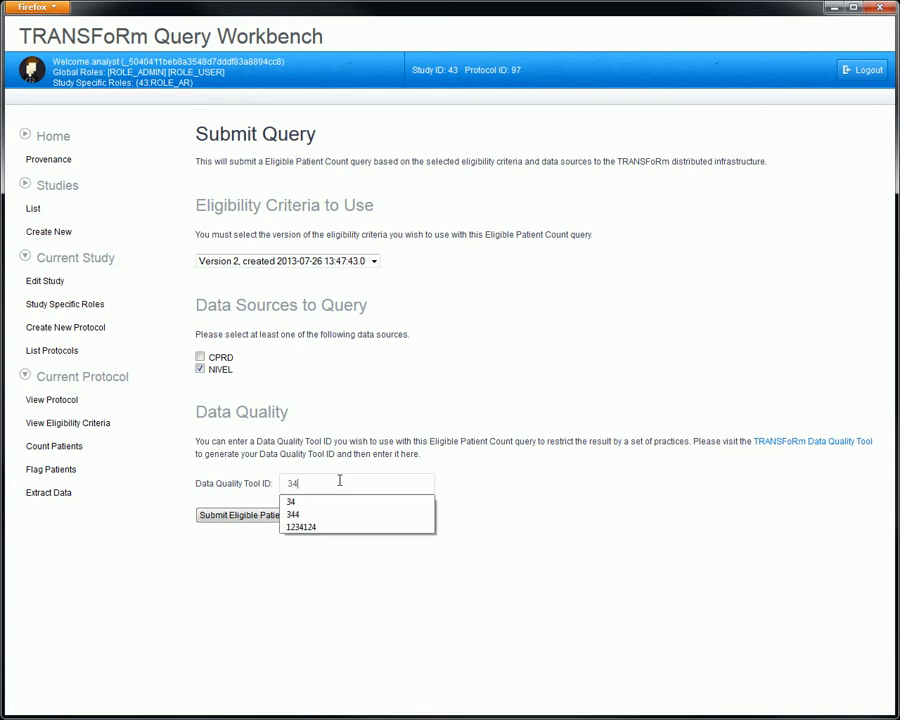
{"action": "left_click", "coordinate": [307, 502]}
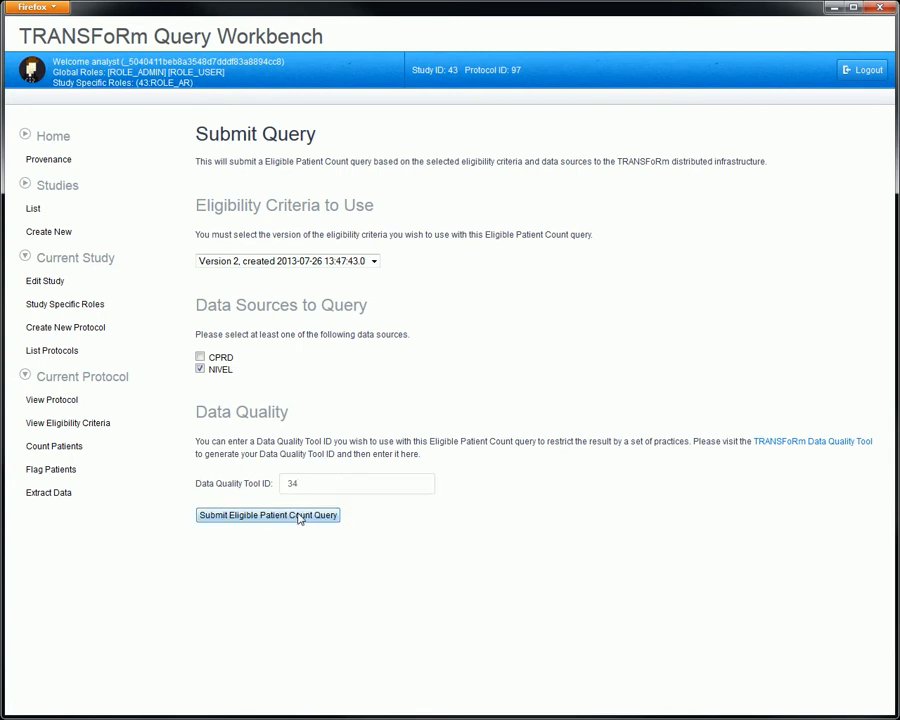
{"action": "left_click", "coordinate": [298, 515]}
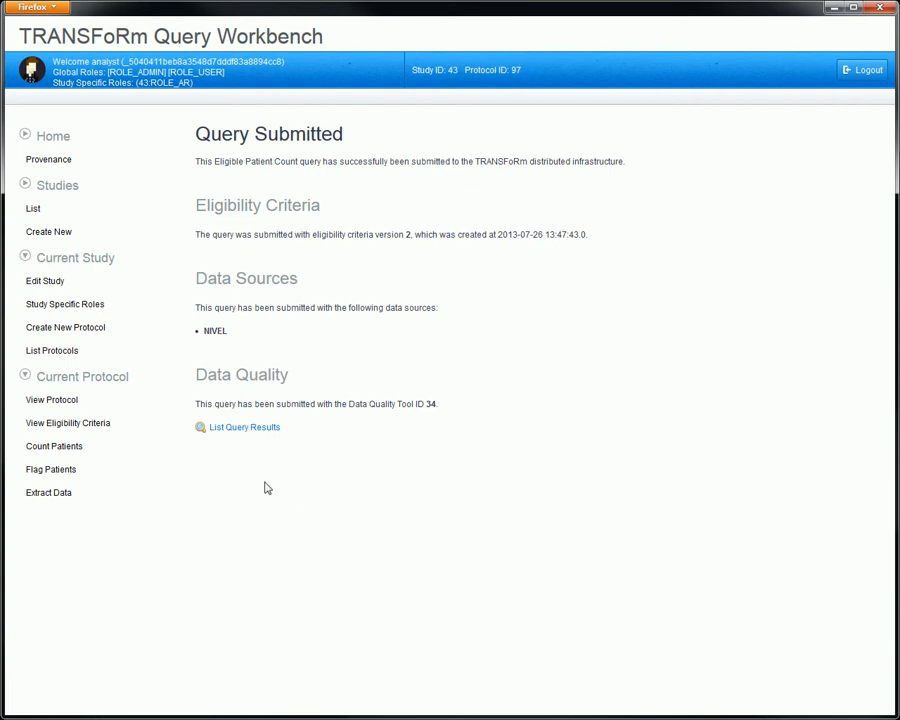
Step: Check the new count query's status on the protocol page and view the result of the query from 2013-07-26
{"action": "left_click", "coordinate": [114, 406]}
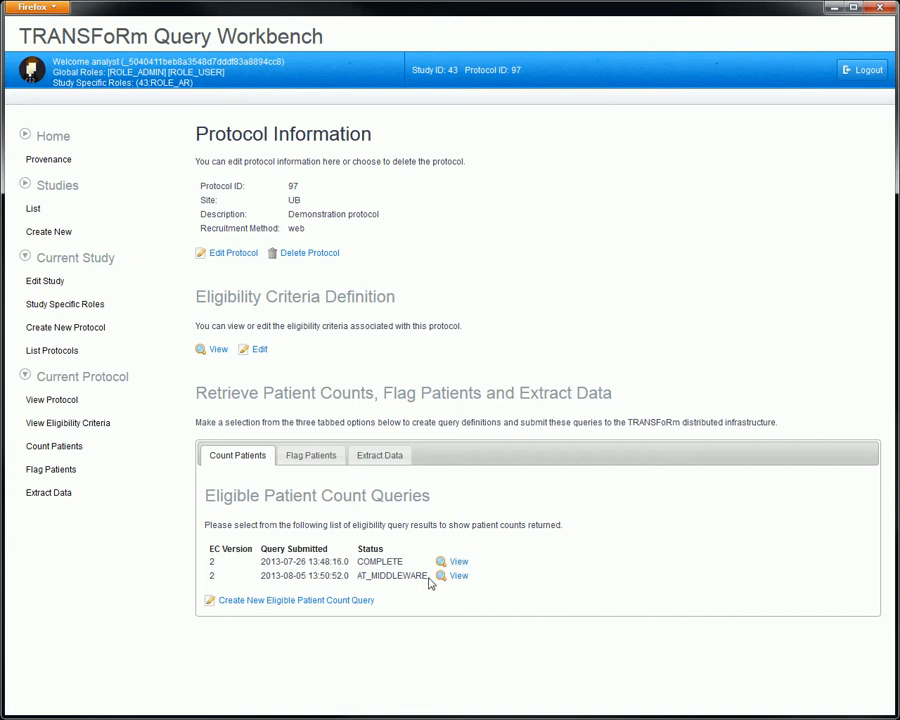
{"action": "left_click_drag", "start_coordinate": [430, 583], "coordinate": [354, 577]}
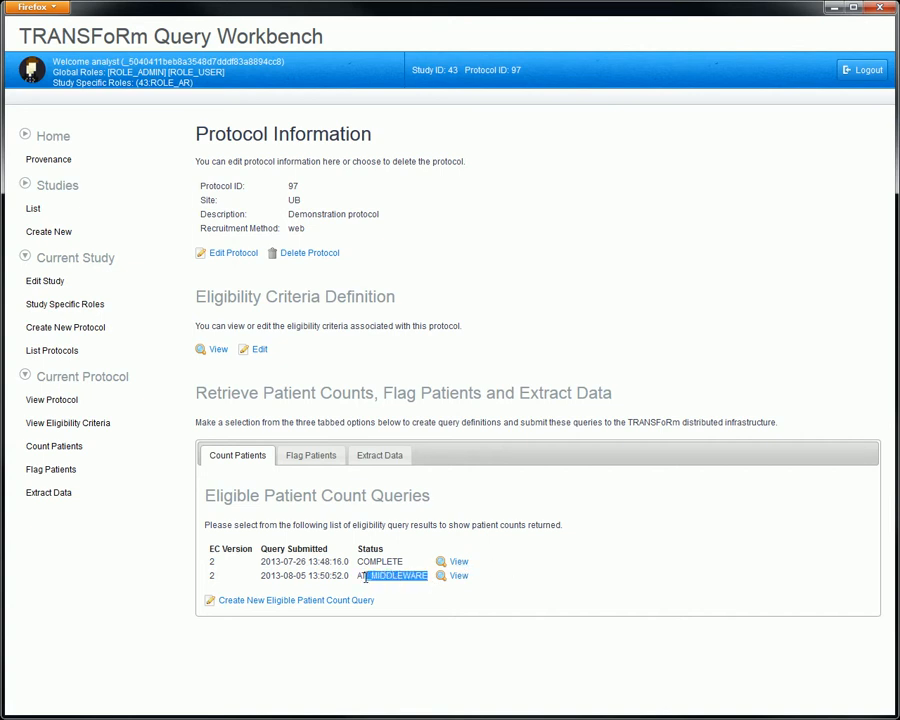
{"action": "left_click", "coordinate": [601, 583]}
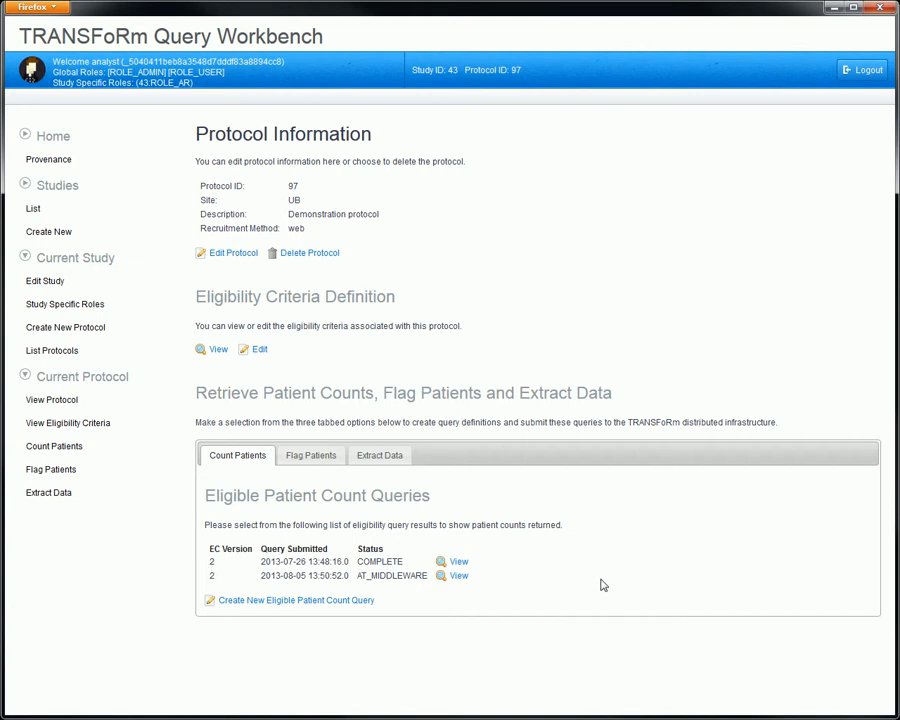
{"action": "left_click", "coordinate": [455, 564]}
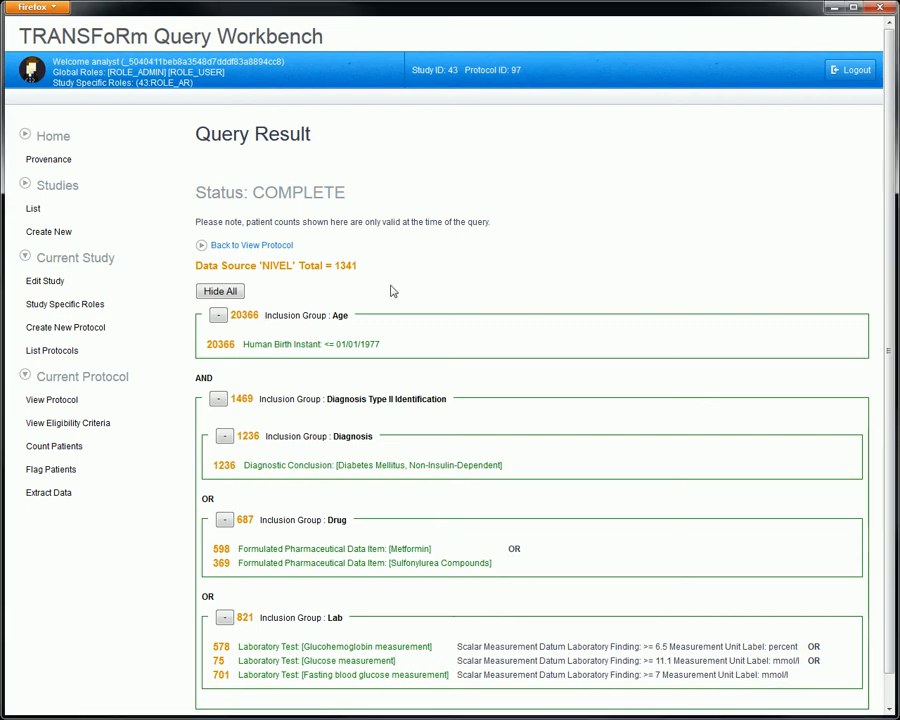
Step: Create a flagged patient set query from the protocol with only NIVEL as data source and Data Quality Tool ID 34, and submit it
{"action": "left_click", "coordinate": [112, 400]}
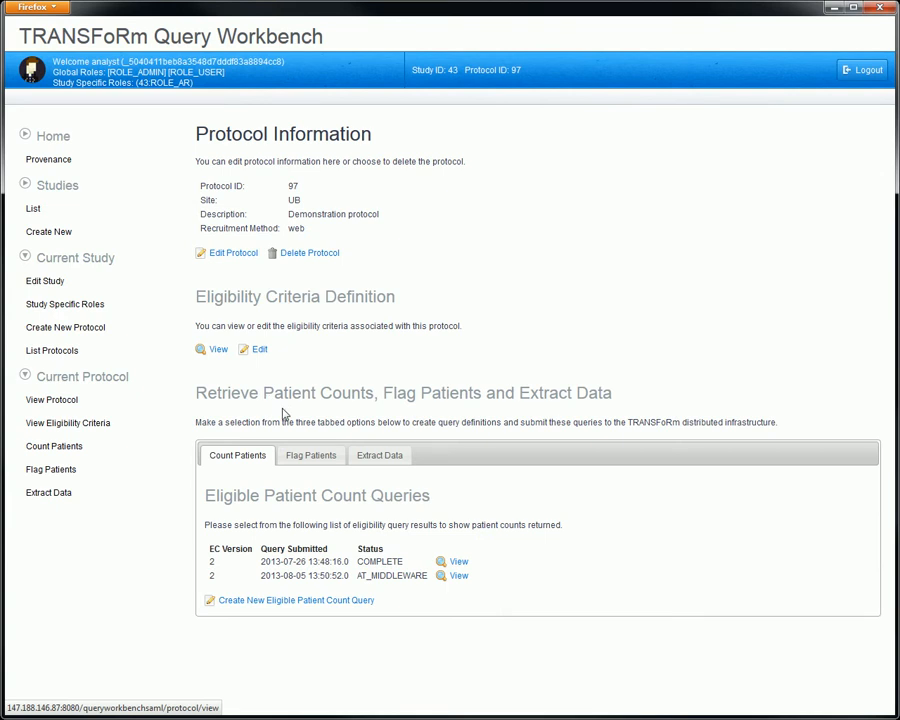
{"action": "left_click", "coordinate": [307, 455]}
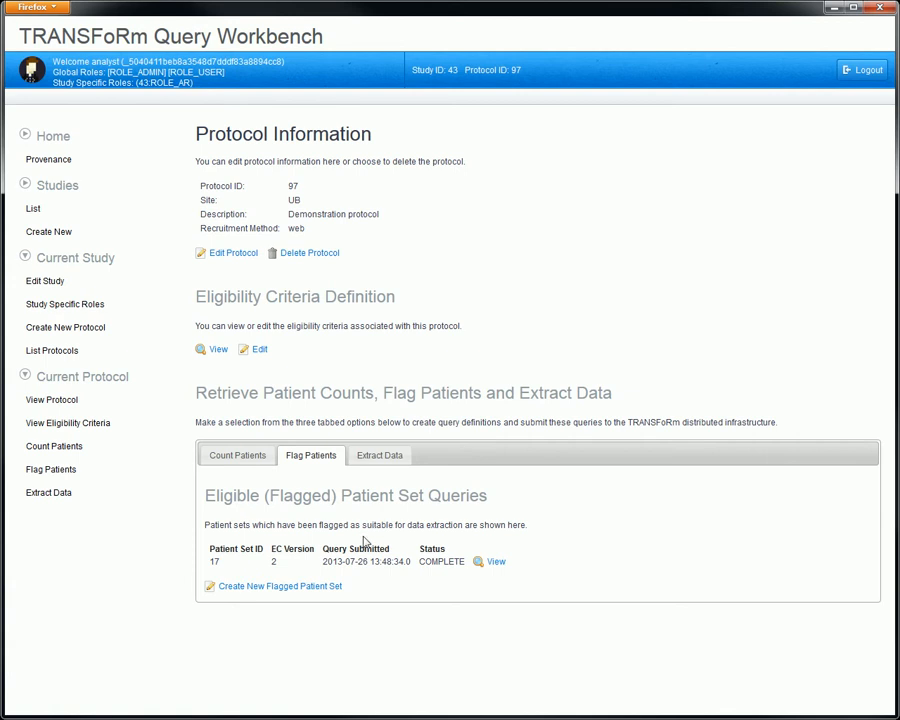
{"action": "left_click", "coordinate": [317, 587]}
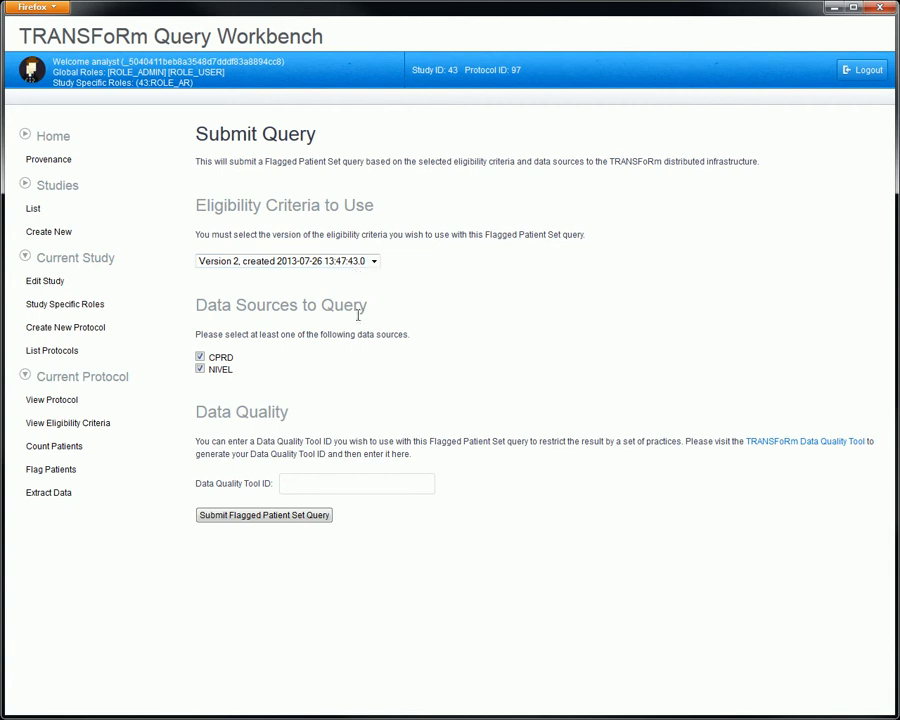
{"action": "left_click", "coordinate": [201, 357]}
{"action": "left_click", "coordinate": [303, 483]}
{"action": "type", "text": "34"}
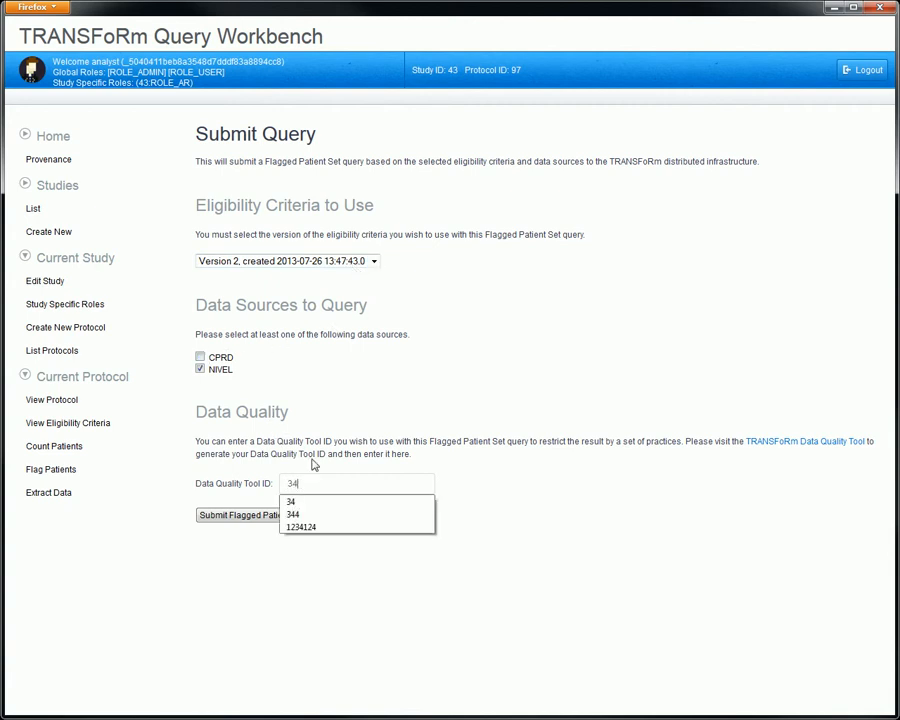
{"action": "left_click", "coordinate": [257, 515]}
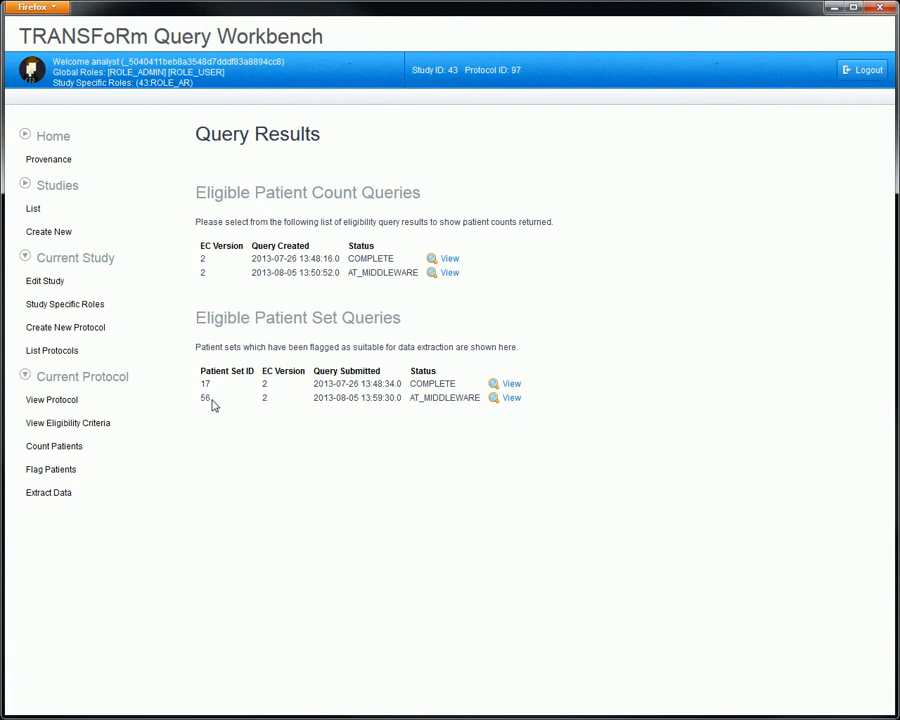
Step: View the query result of flagged patient set 17 and return to the protocol information
{"action": "left_click", "coordinate": [510, 384]}
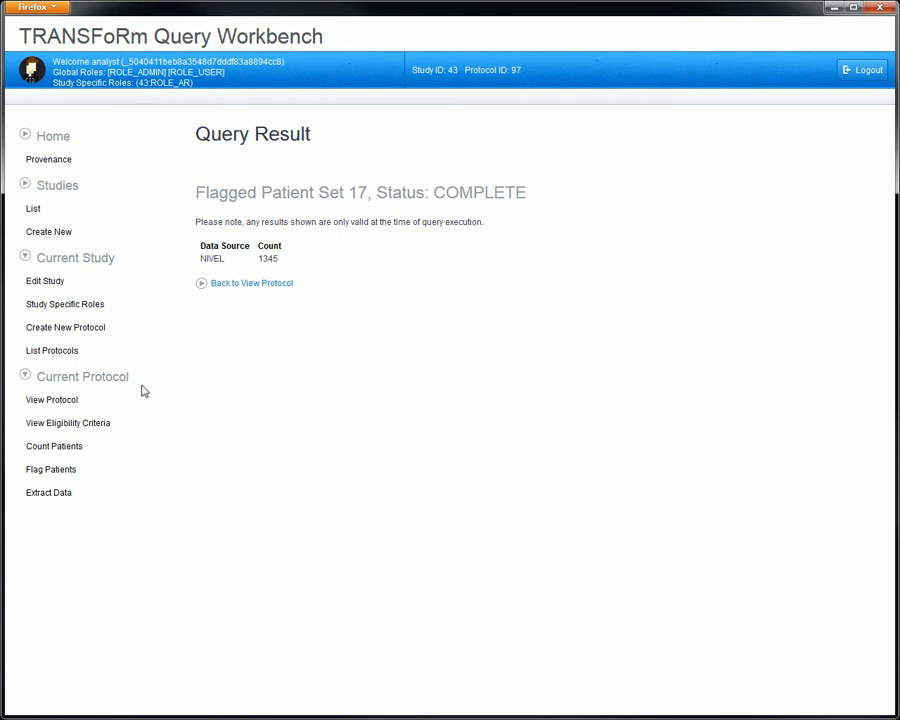
{"action": "left_click", "coordinate": [60, 400]}
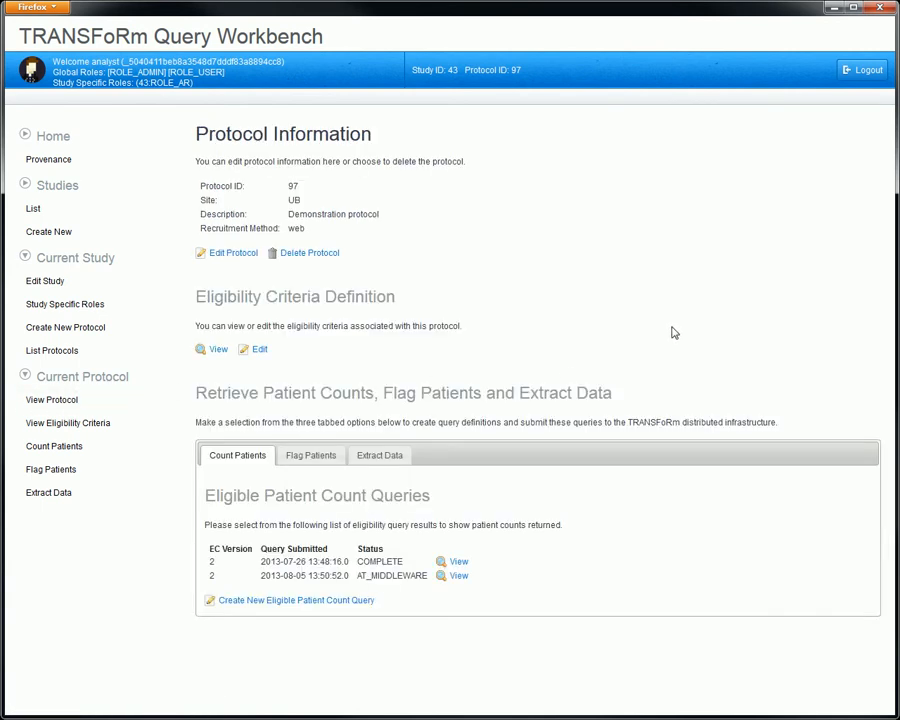
Step: View data extract definition 13 and inspect its Laboratory_Measurement item's extract fields and constraints without changing them
{"action": "left_click", "coordinate": [375, 456]}
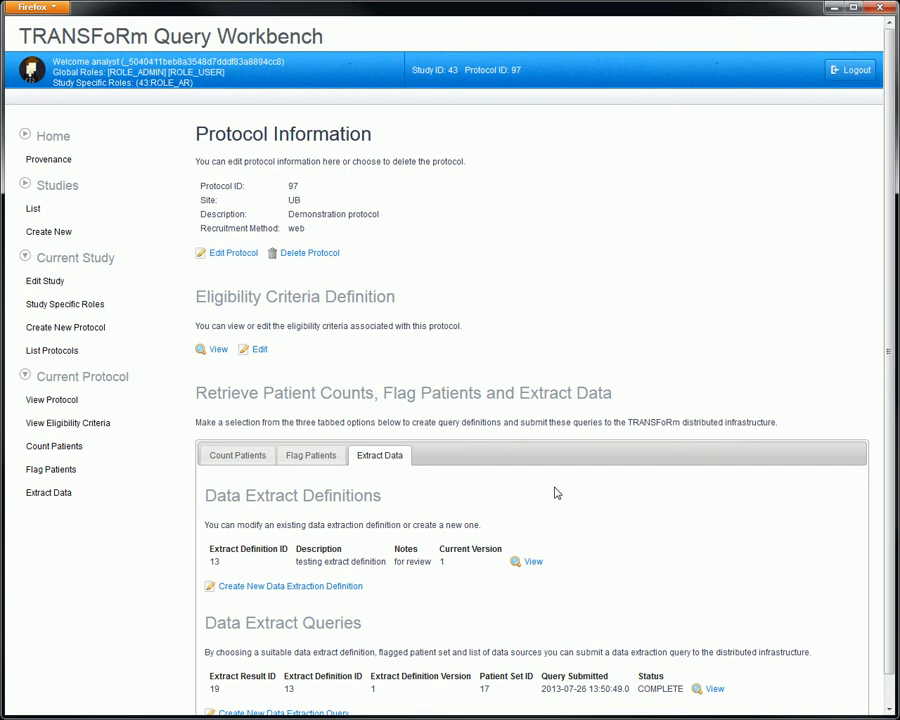
{"action": "left_click", "coordinate": [522, 568]}
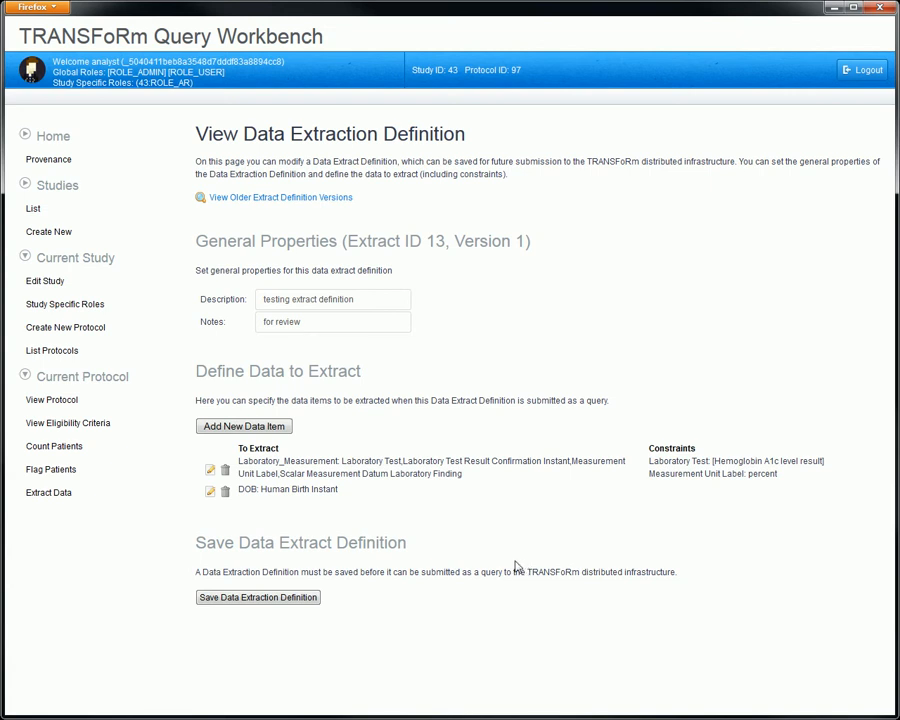
{"action": "left_click", "coordinate": [210, 470]}
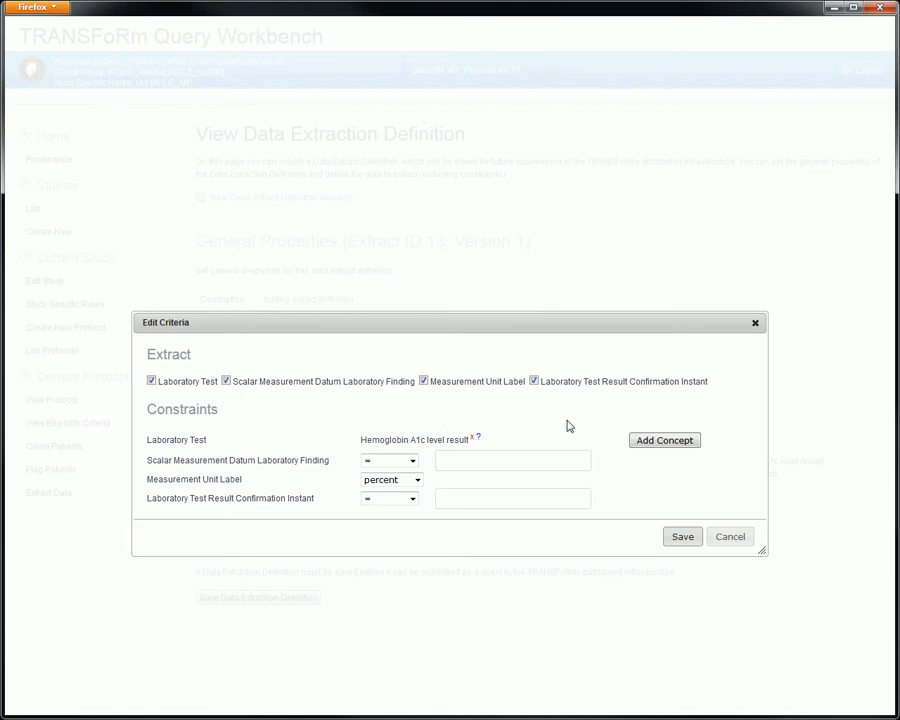
{"action": "left_click", "coordinate": [737, 538]}
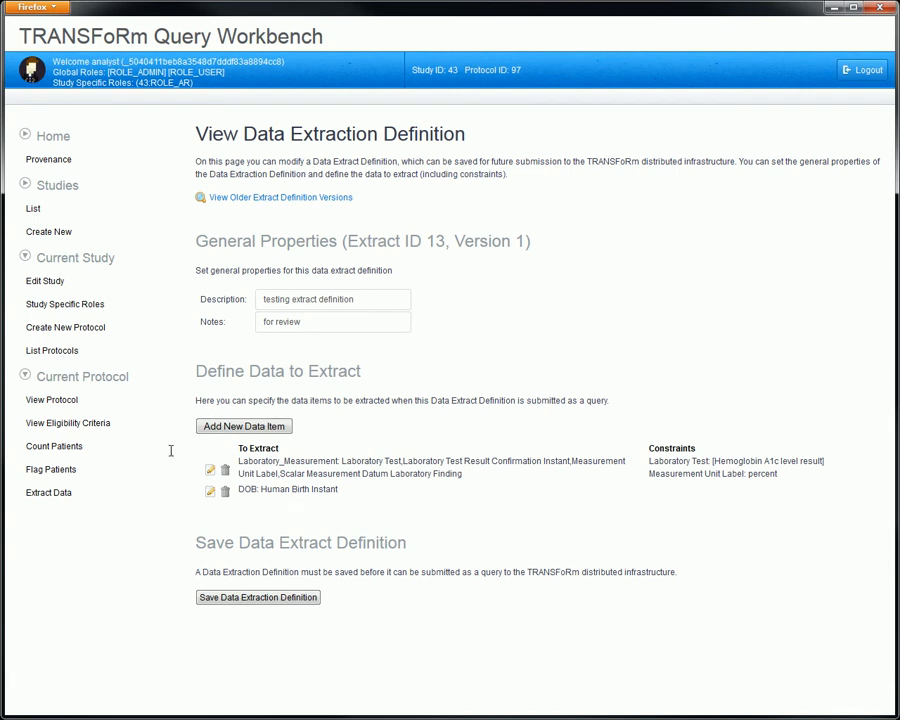
Step: Create a data extraction query from the protocol with extract definition 13, patient set 17 and only NIVEL as data source, and submit it
{"action": "left_click", "coordinate": [55, 399]}
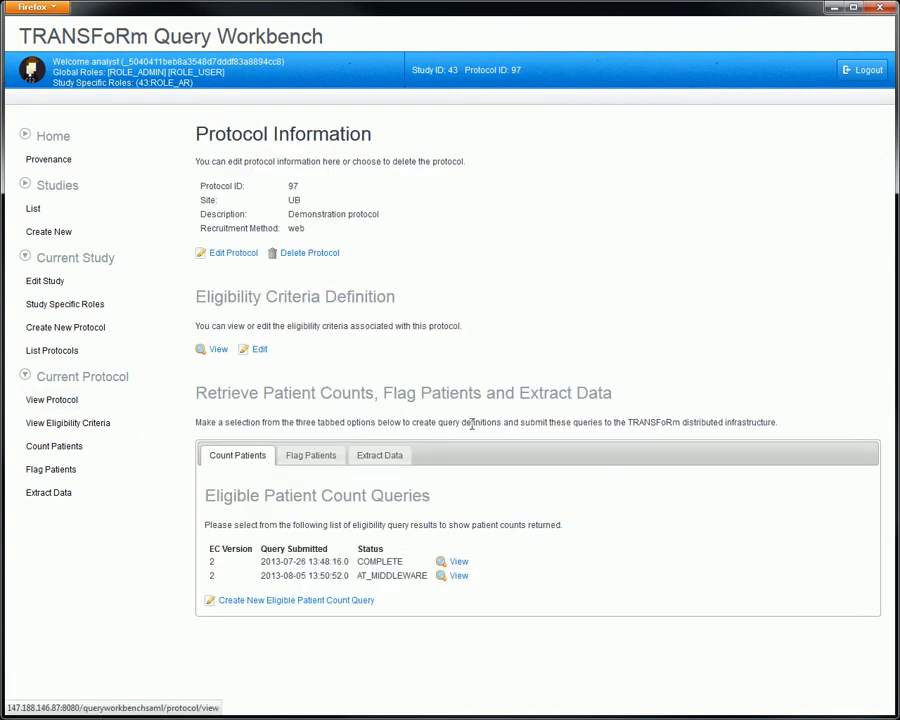
{"action": "left_click", "coordinate": [381, 455]}
{"action": "scroll", "coordinate": [565, 475], "scroll_direction": "down", "scroll_amount": 1}
{"action": "scroll", "coordinate": [565, 475], "scroll_direction": "down", "scroll_amount": 1}
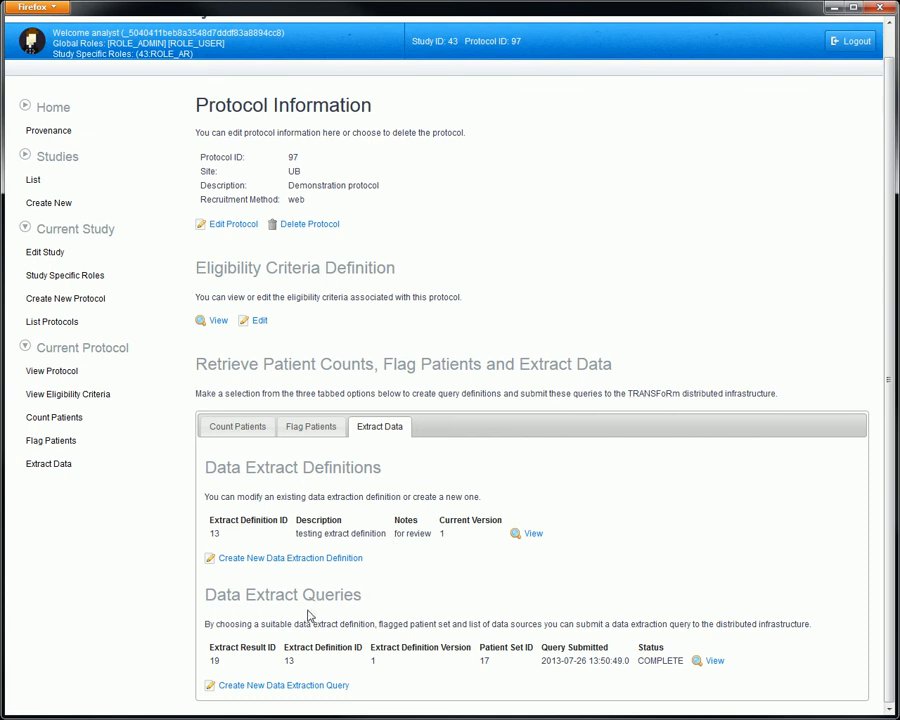
{"action": "left_click", "coordinate": [290, 685]}
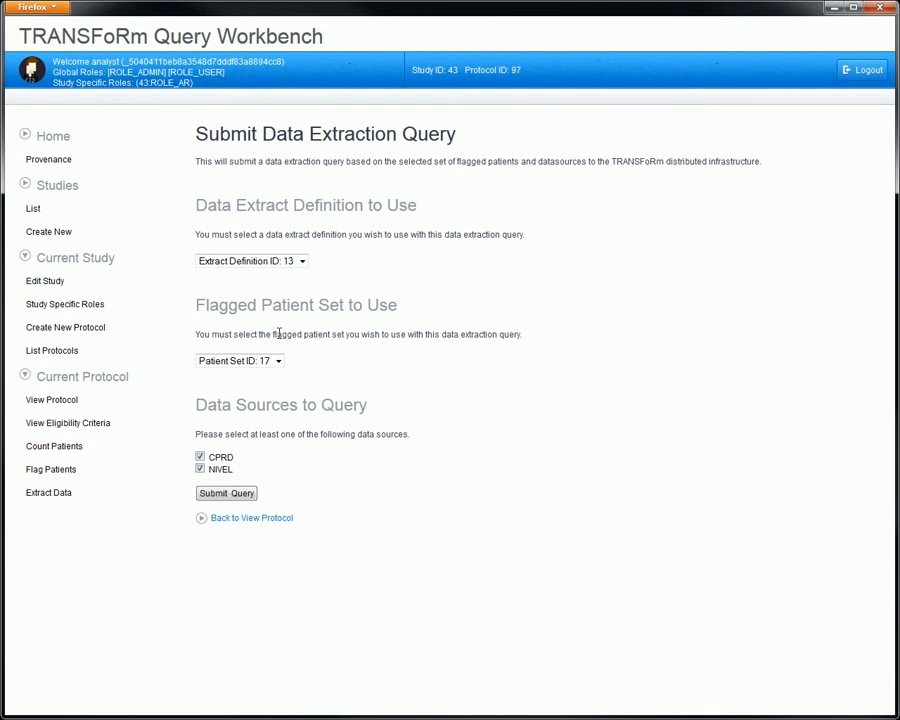
{"action": "left_click", "coordinate": [302, 261]}
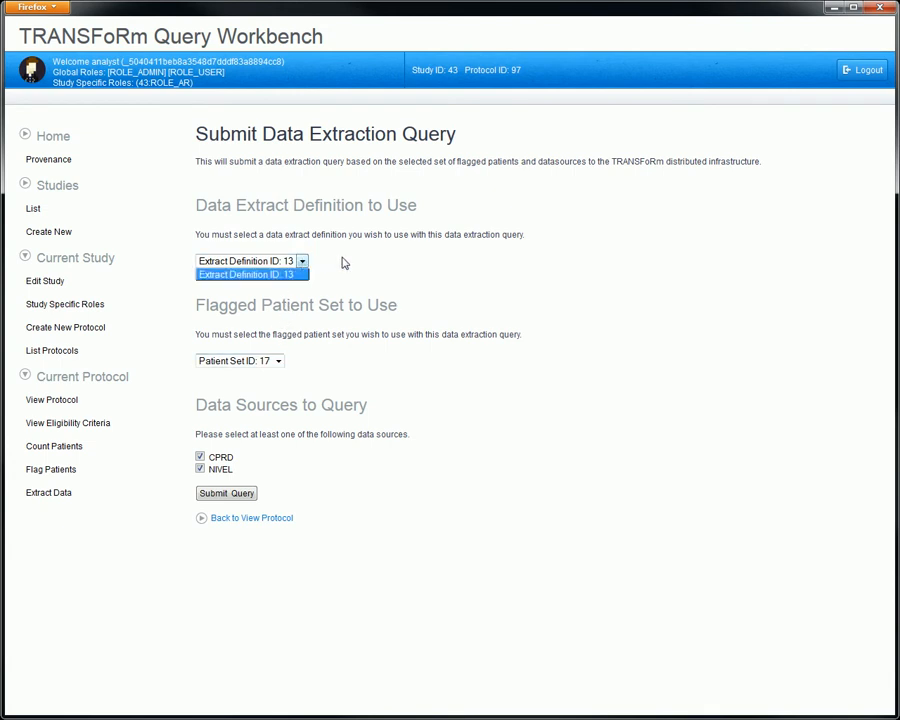
{"action": "left_click", "coordinate": [342, 261]}
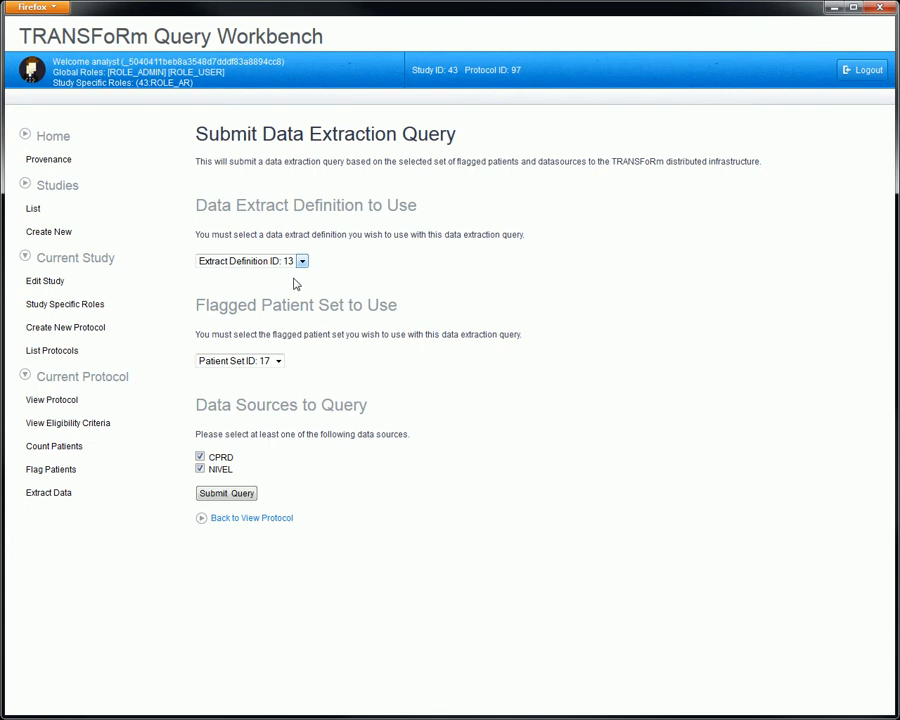
{"action": "left_click", "coordinate": [278, 362]}
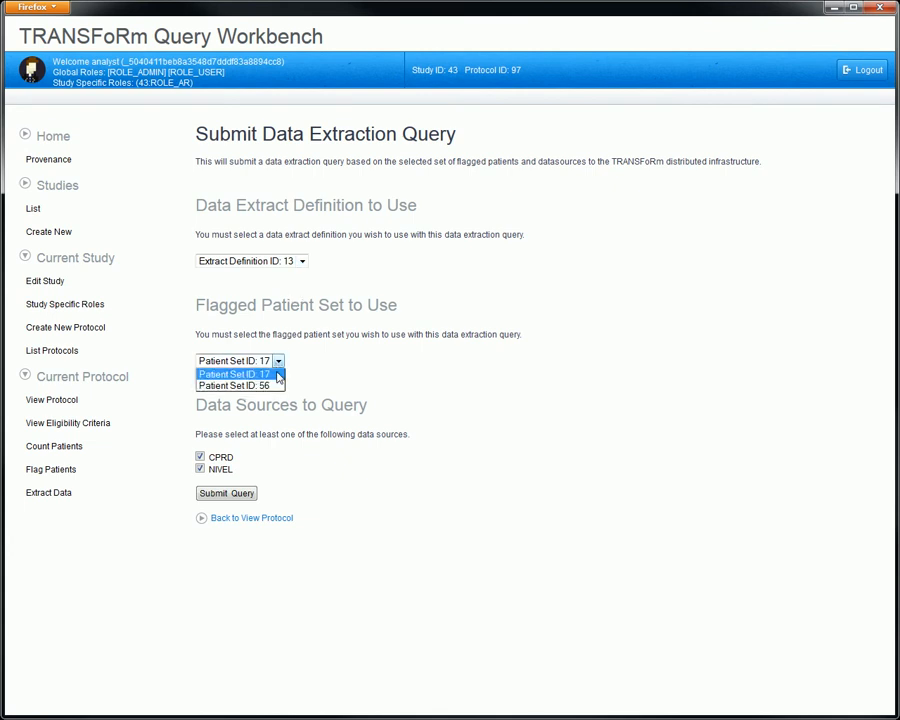
{"action": "left_click", "coordinate": [278, 375]}
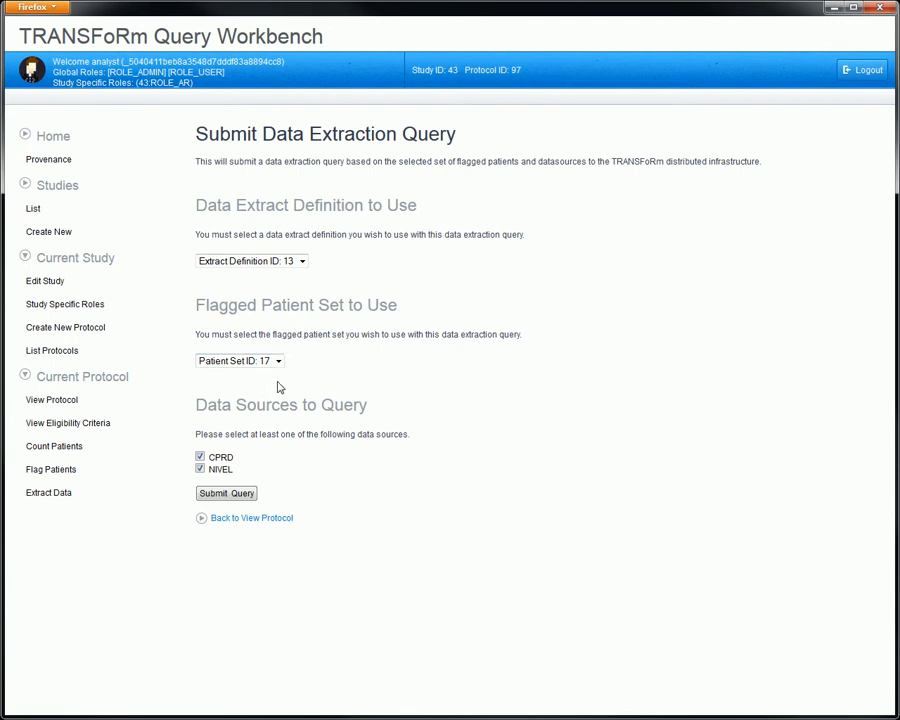
{"action": "left_click", "coordinate": [200, 457]}
{"action": "left_click", "coordinate": [226, 493]}
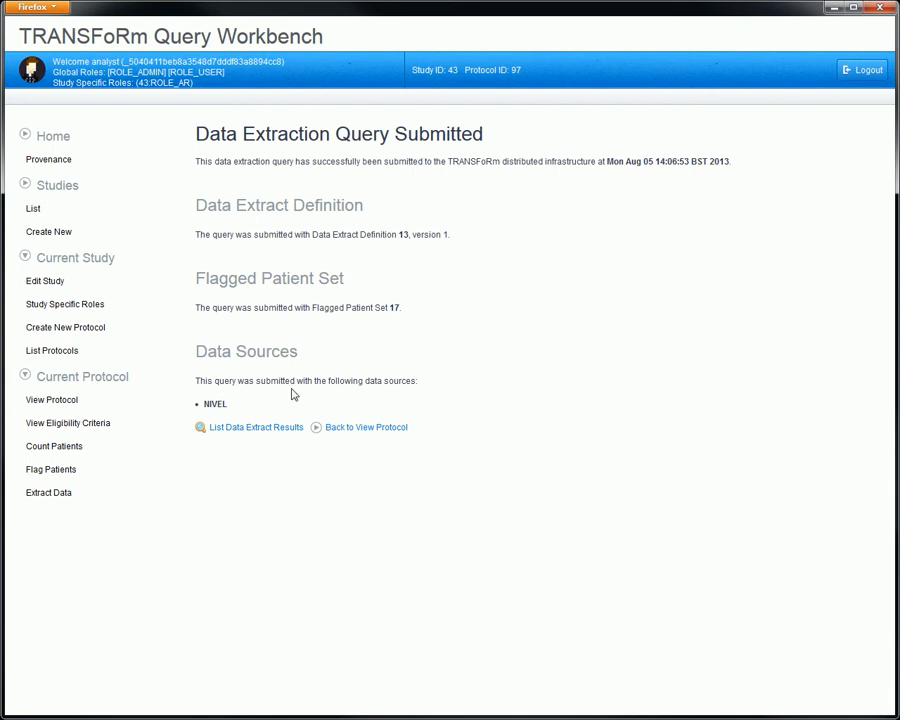
Step: Check the new data extraction query's status on the protocol page and view extract result 19 from 2013-07-26
{"action": "left_click", "coordinate": [117, 407]}
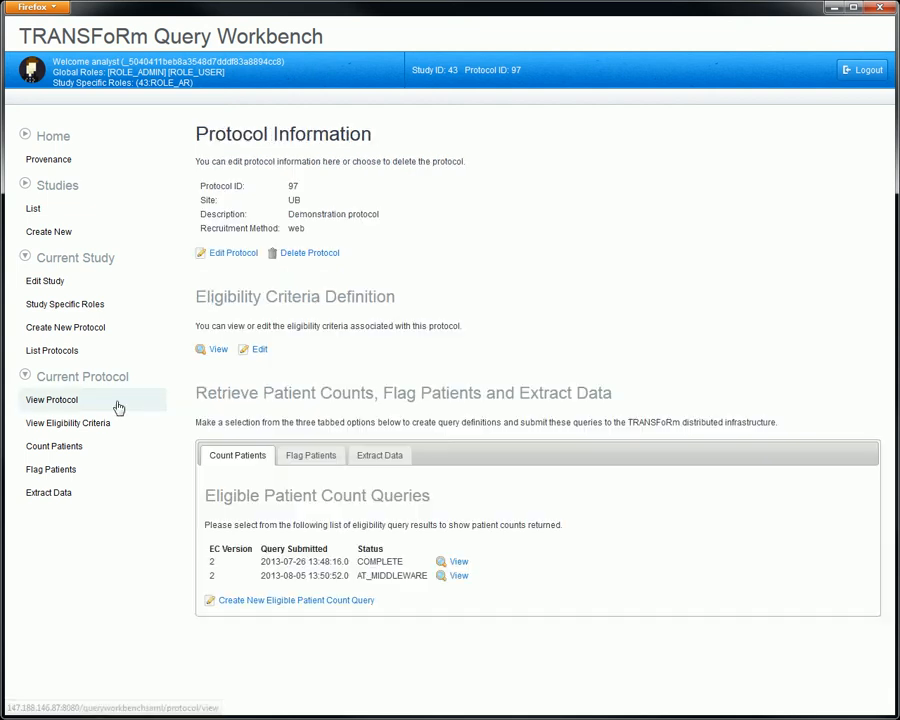
{"action": "left_click", "coordinate": [378, 454]}
{"action": "scroll", "coordinate": [555, 474], "scroll_direction": "down", "scroll_amount": 1}
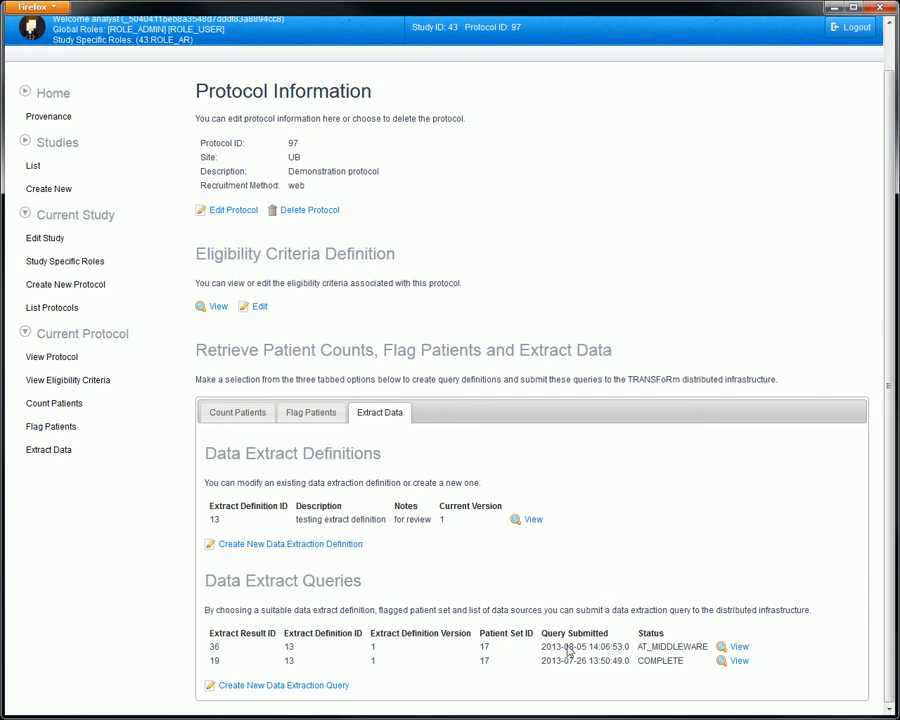
{"action": "left_click_drag", "start_coordinate": [708, 646], "coordinate": [637, 647]}
{"action": "left_click", "coordinate": [790, 630]}
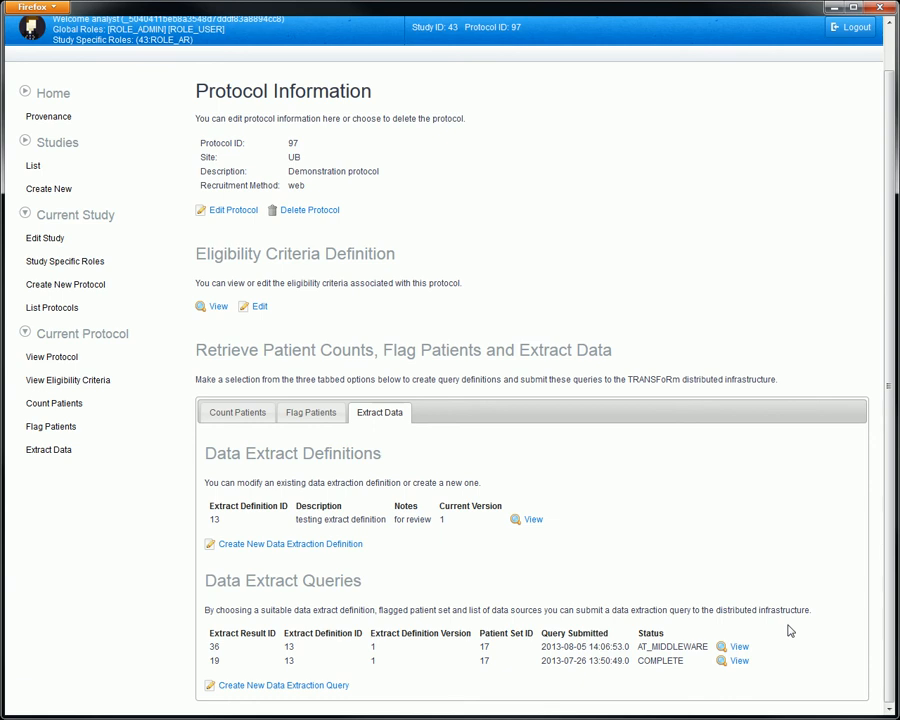
{"action": "left_click", "coordinate": [739, 665]}
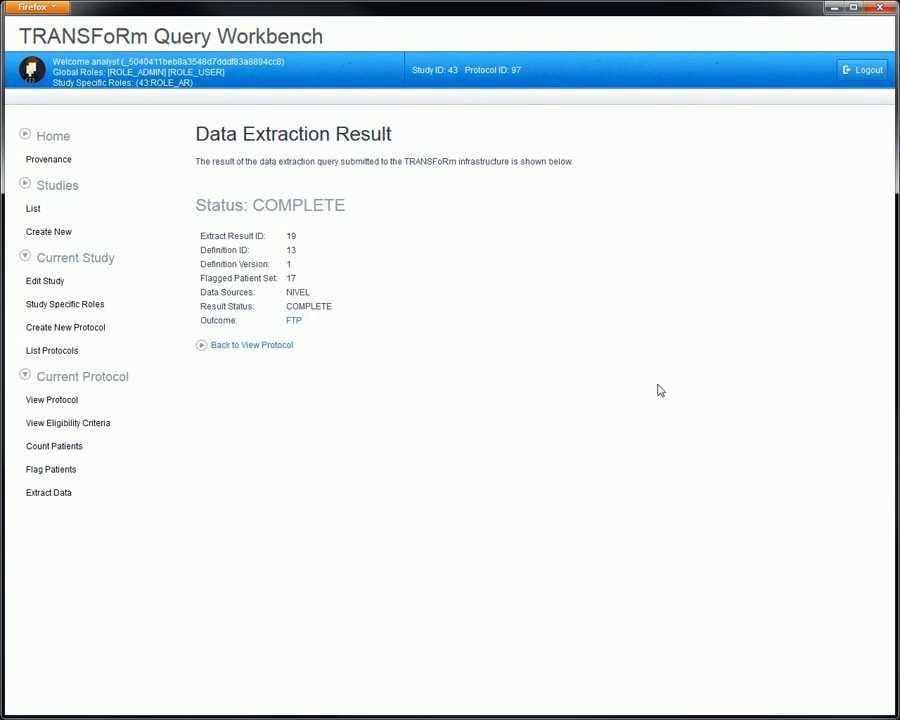